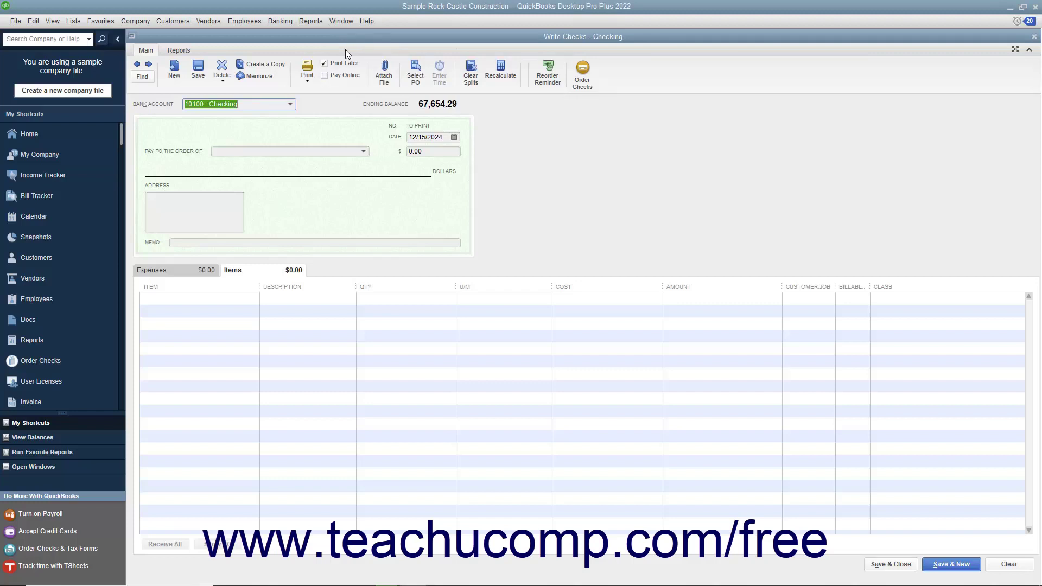
- Start a blank Write Checks form for the 10100 · Checking account from the Banking menu
{"action": "left_click", "coordinate": [277, 22]}
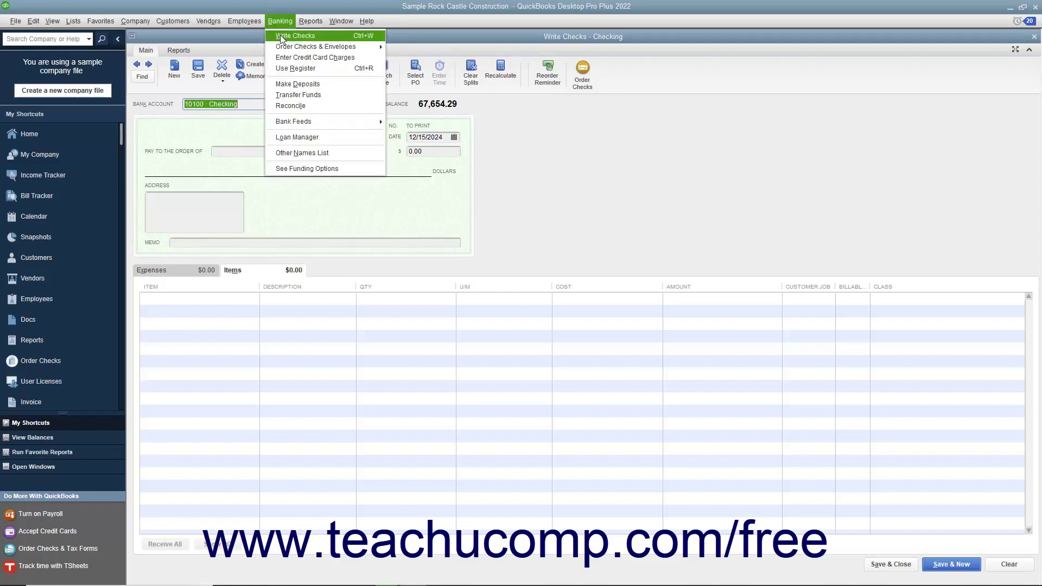
{"action": "left_click", "coordinate": [280, 35]}
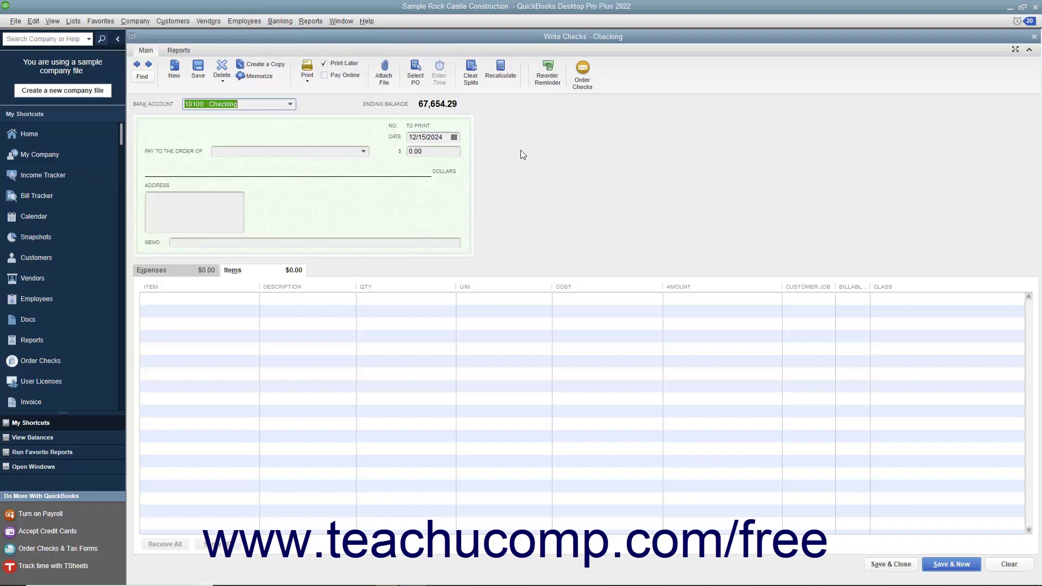
- Step back to the $113.85 Timberloft Lumber bill payment check and show its print options
{"action": "left_click", "coordinate": [139, 65]}
{"action": "left_click", "coordinate": [139, 65]}
{"action": "left_click", "coordinate": [138, 64]}
{"action": "left_click", "coordinate": [138, 65]}
{"action": "left_click", "coordinate": [138, 65]}
{"action": "left_click", "coordinate": [138, 64]}
{"action": "left_click", "coordinate": [138, 64]}
{"action": "left_click", "coordinate": [138, 64]}
{"action": "left_click", "coordinate": [138, 64]}
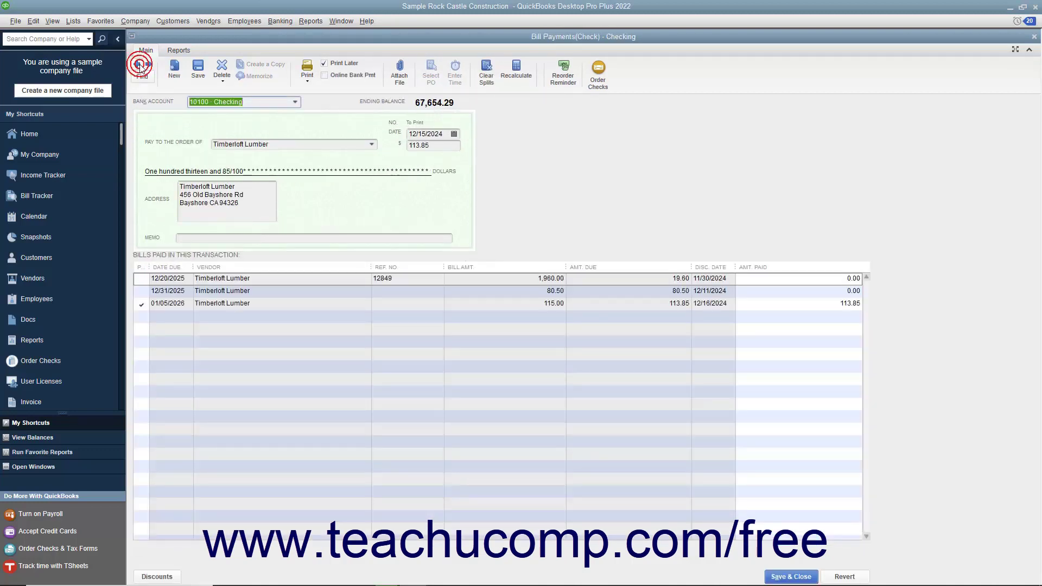
{"action": "left_click", "coordinate": [309, 82]}
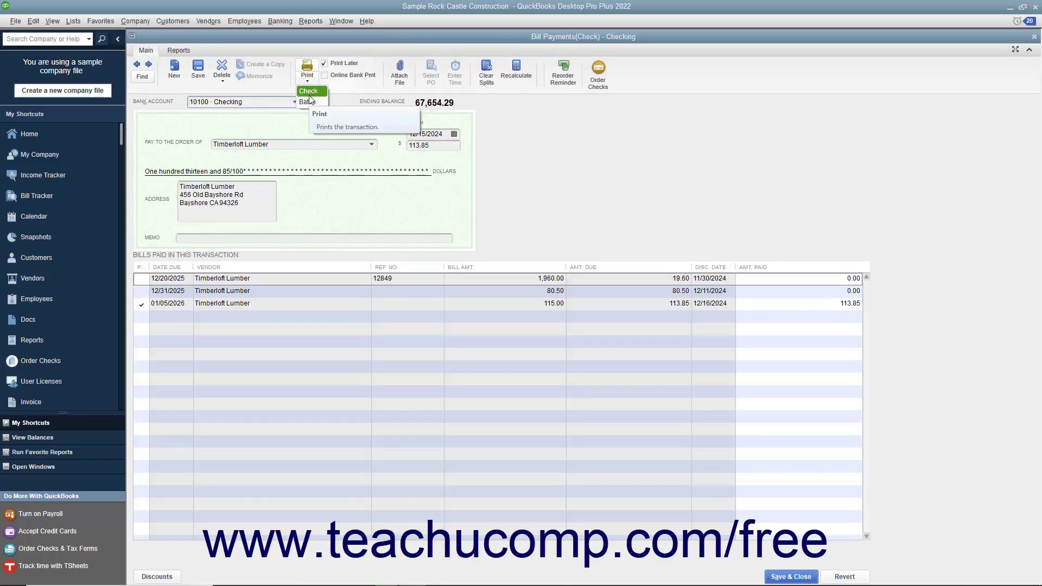
{"action": "left_click", "coordinate": [310, 92]}
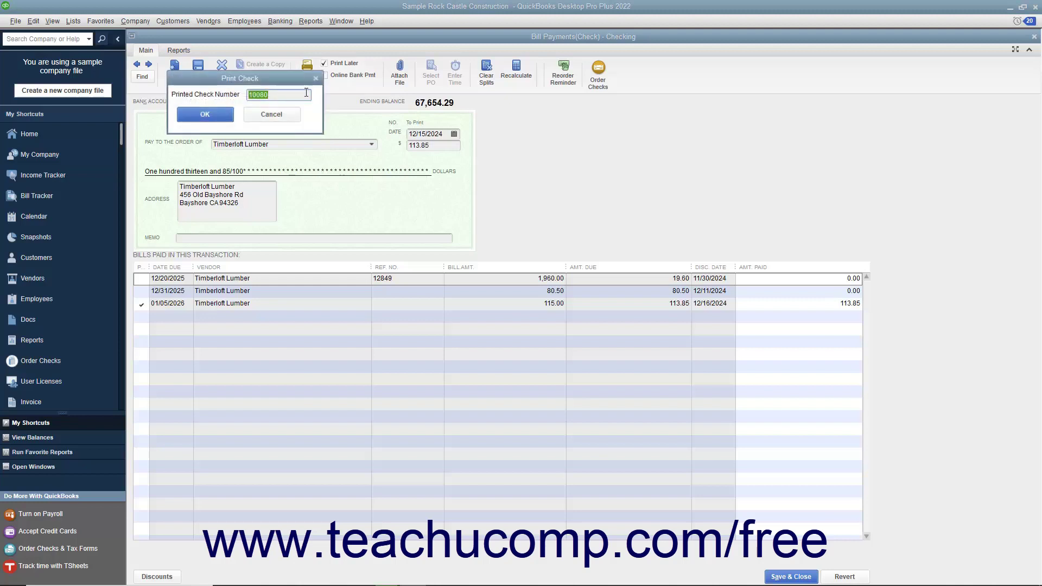
{"action": "left_click", "coordinate": [292, 93]}
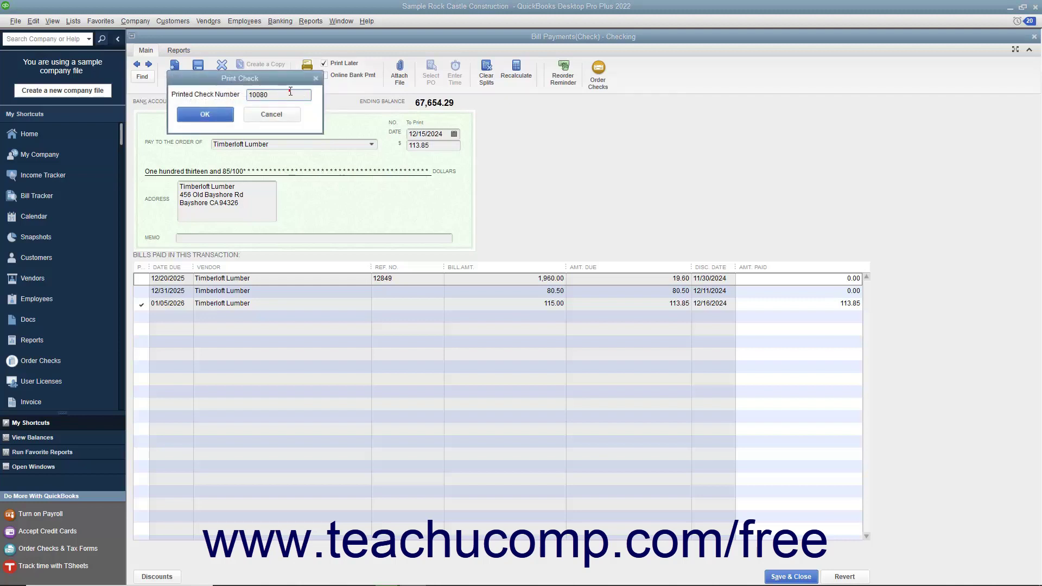
{"action": "left_click", "coordinate": [226, 114]}
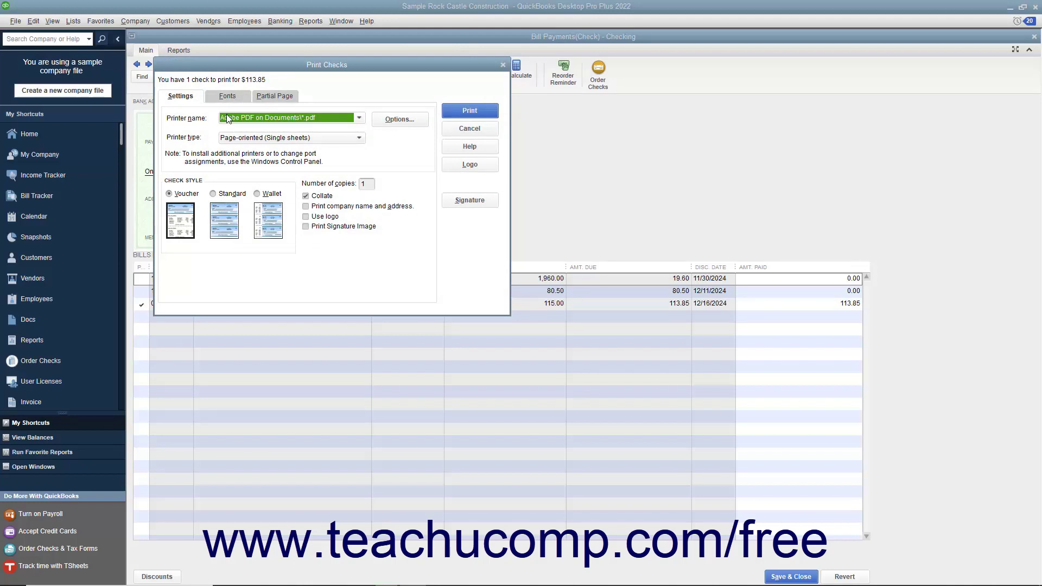
{"action": "left_click", "coordinate": [457, 132]}
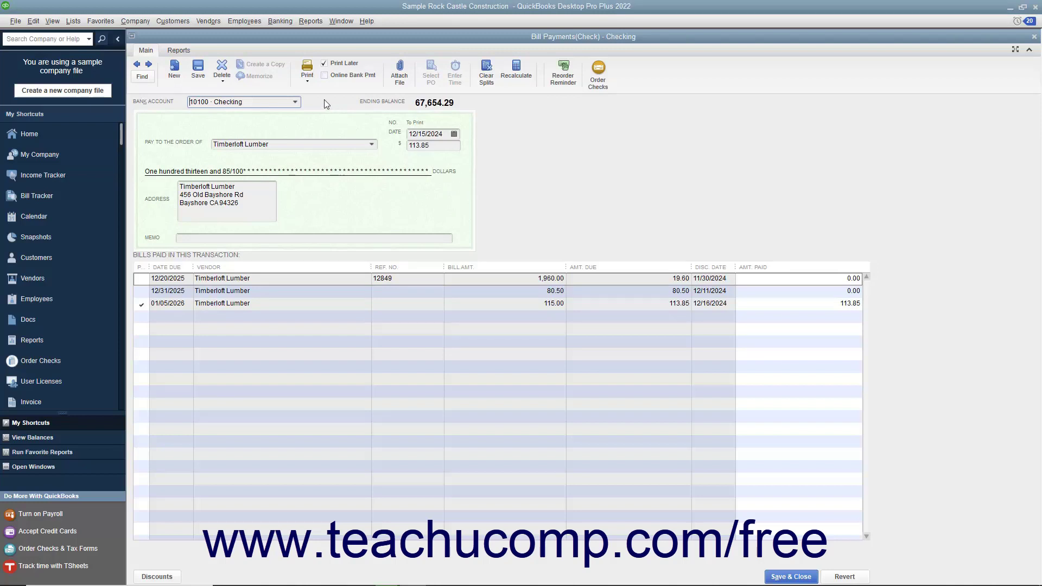
- Start batch printing of the queued checks, keeping all six checks selected
{"action": "left_click", "coordinate": [312, 87]}
{"action": "left_click", "coordinate": [312, 102]}
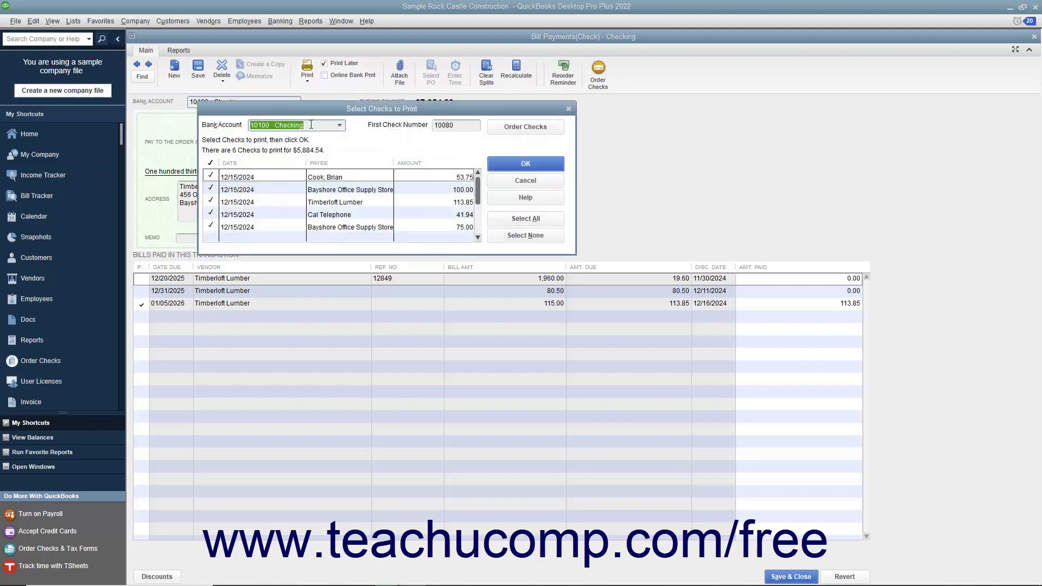
{"action": "left_click", "coordinate": [211, 177]}
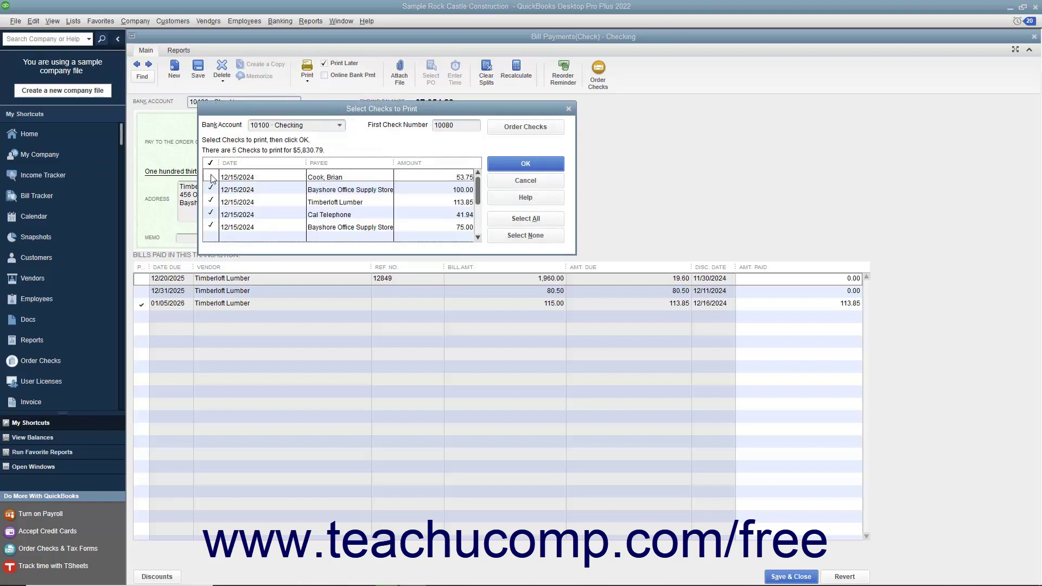
{"action": "left_click", "coordinate": [211, 177]}
- Keep 10100 · Checking as the account, set first check number 517, and confirm
{"action": "left_click", "coordinate": [343, 125]}
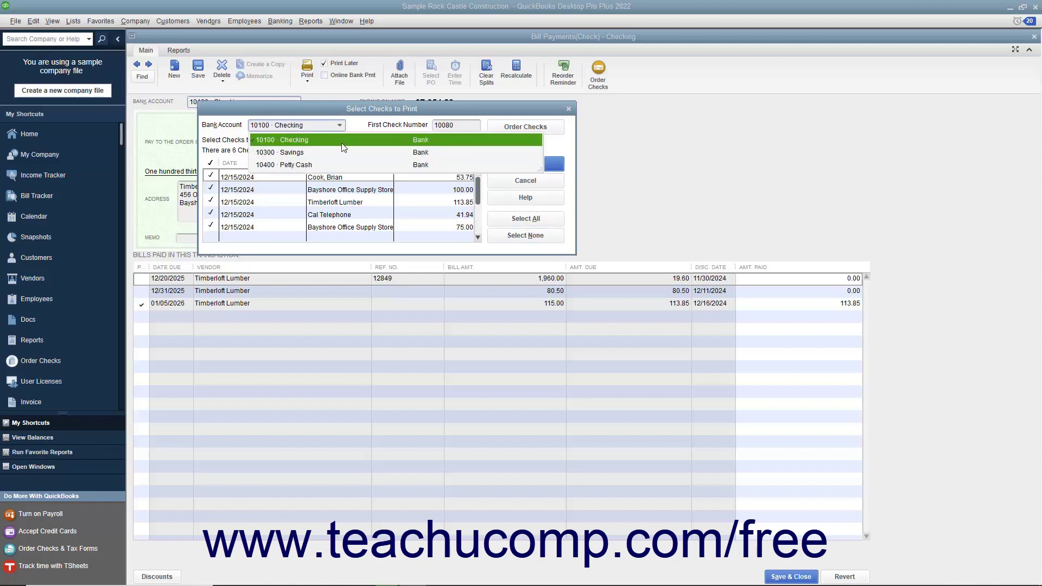
{"action": "left_click", "coordinate": [344, 142]}
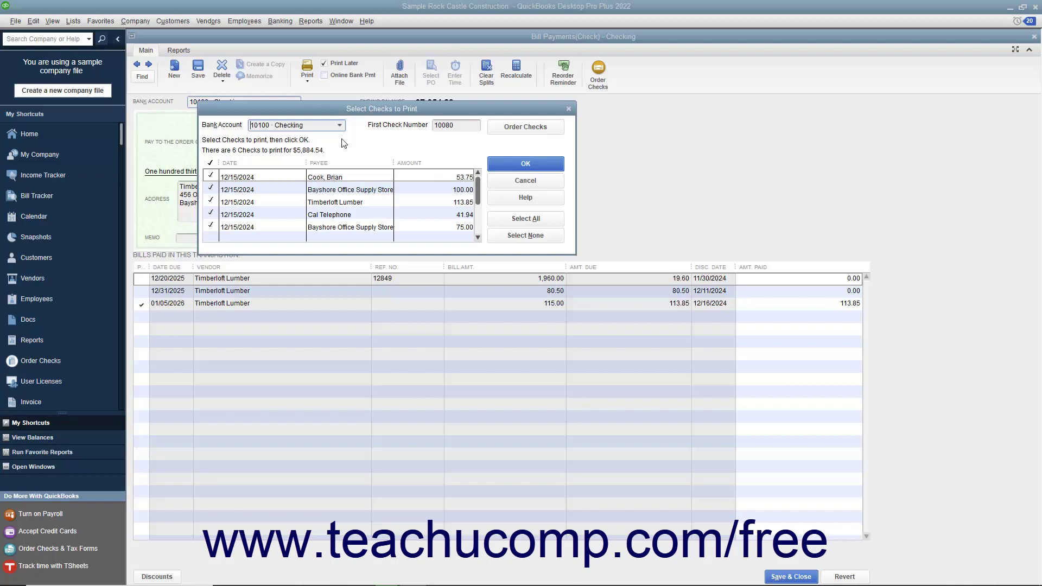
{"action": "left_click", "coordinate": [461, 126]}
{"action": "type", "text": "517"}
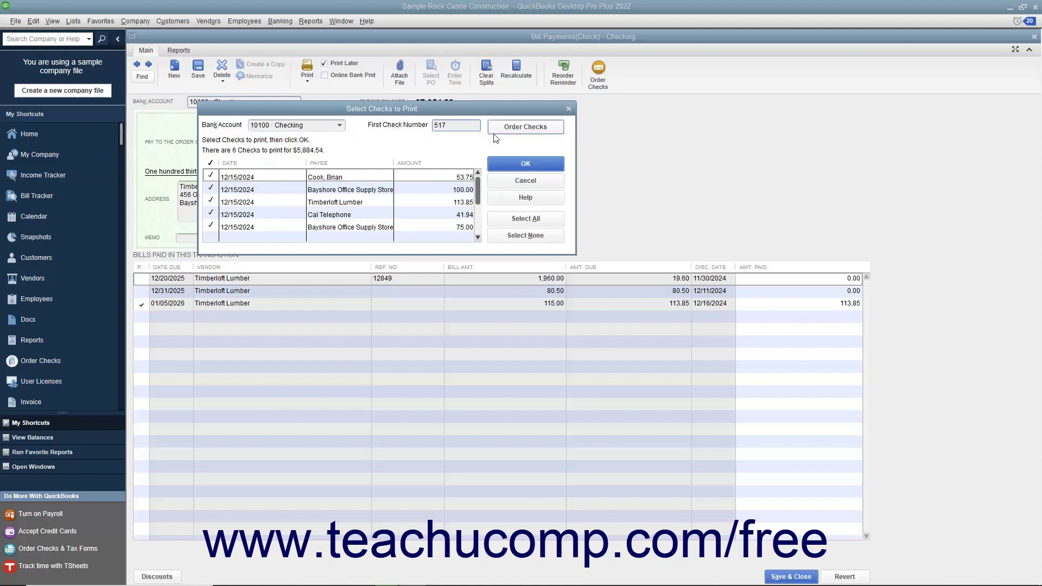
{"action": "left_click", "coordinate": [515, 165]}
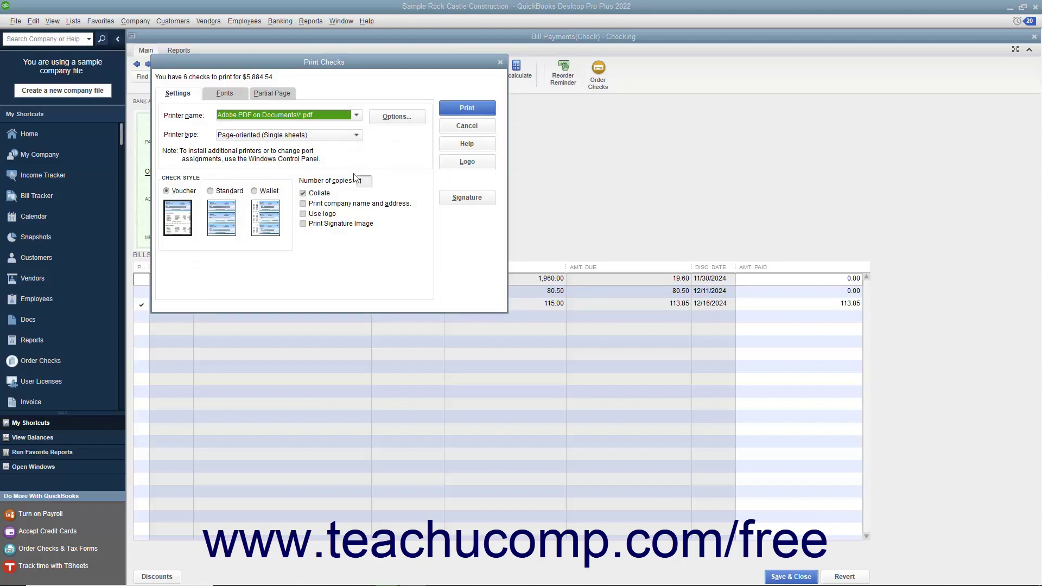
- Select the Lexmark E238 printer and review the Fonts and Partial Page tabs
{"action": "left_click", "coordinate": [357, 115]}
{"action": "left_click", "coordinate": [318, 266]}
{"action": "left_click", "coordinate": [220, 97]}
{"action": "left_click", "coordinate": [269, 96]}
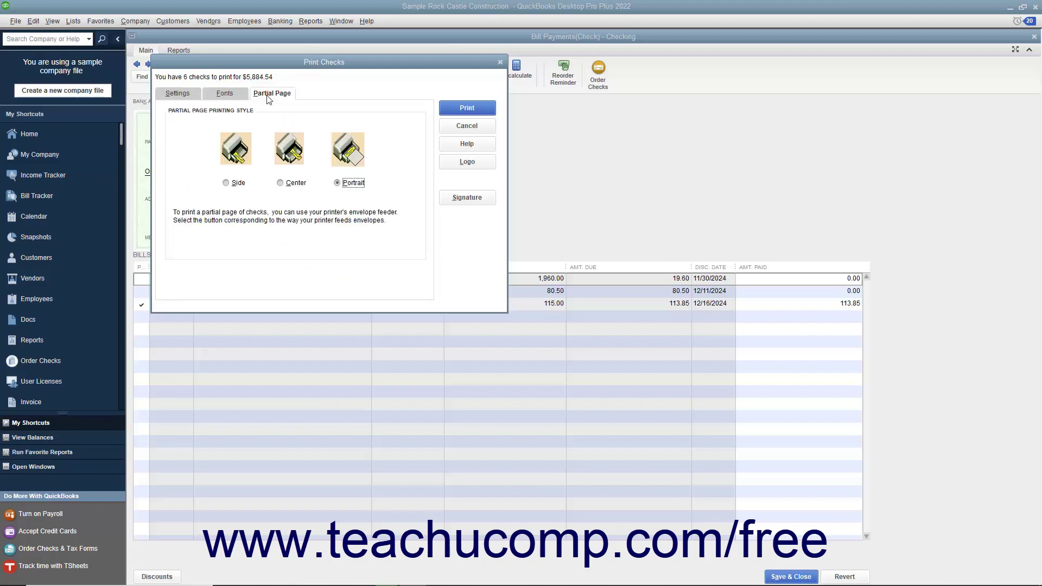
{"action": "left_click", "coordinate": [181, 97]}
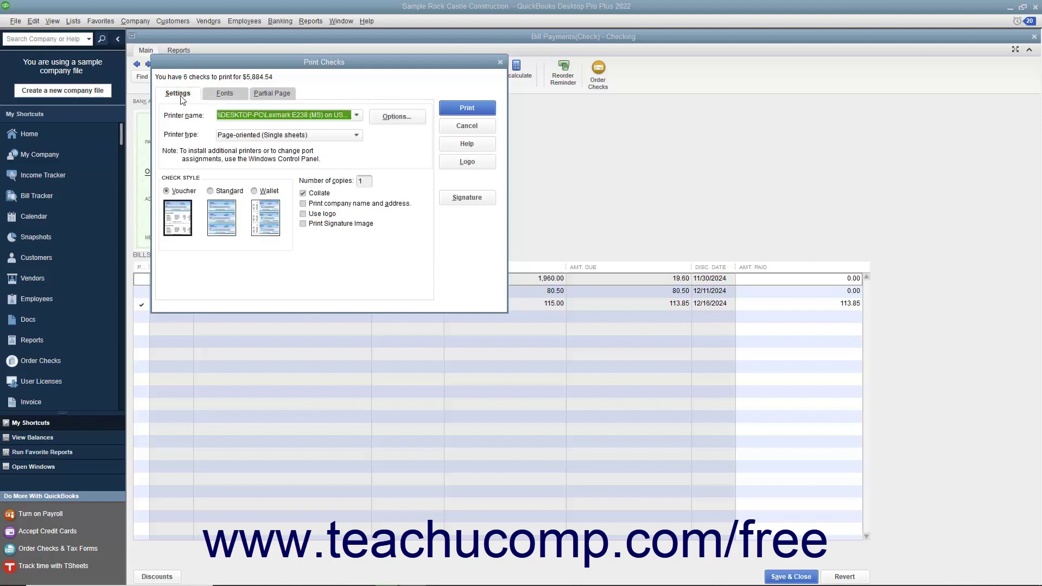
- Confirm the Lexmark E238 printer and keep the Page-oriented (Single sheets) printer type
{"action": "left_click", "coordinate": [357, 116]}
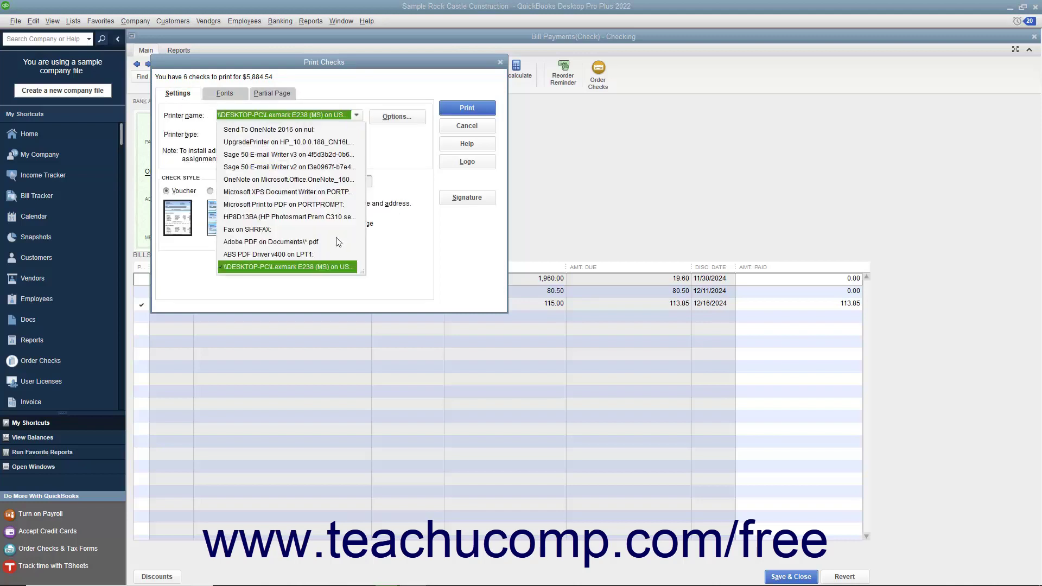
{"action": "left_click", "coordinate": [317, 266]}
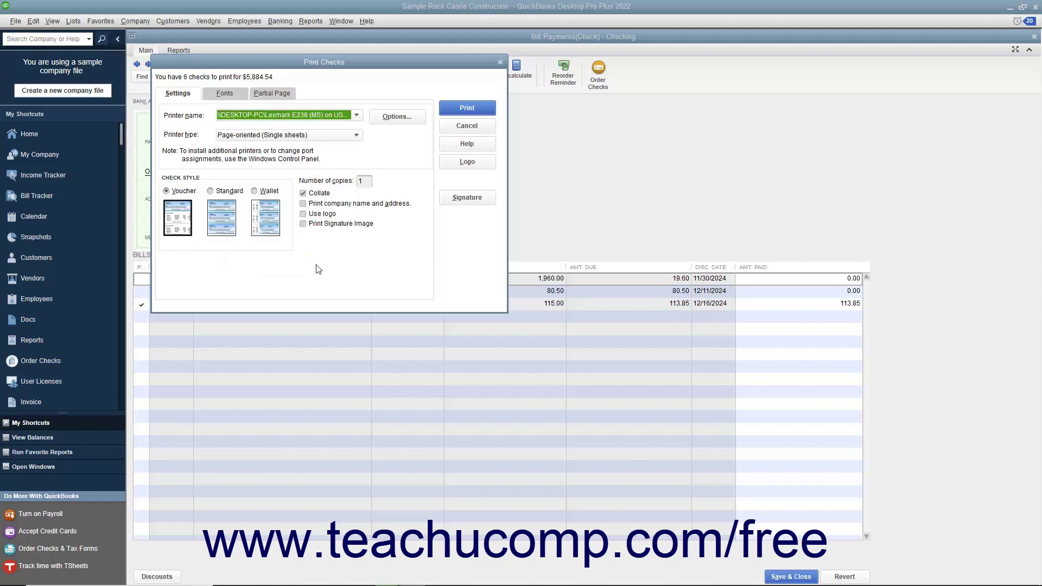
{"action": "left_click", "coordinate": [356, 136]}
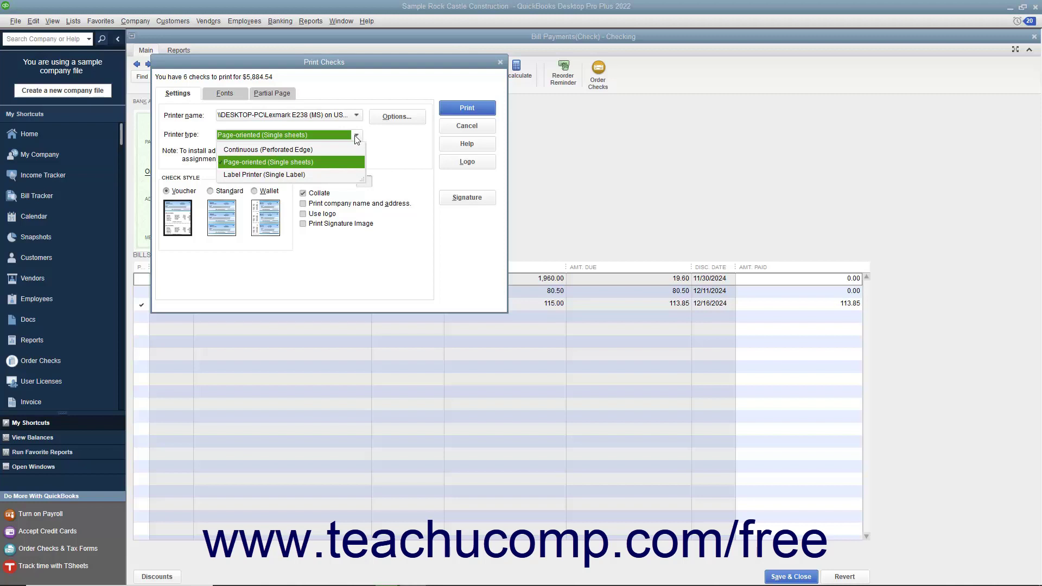
{"action": "left_click", "coordinate": [343, 164]}
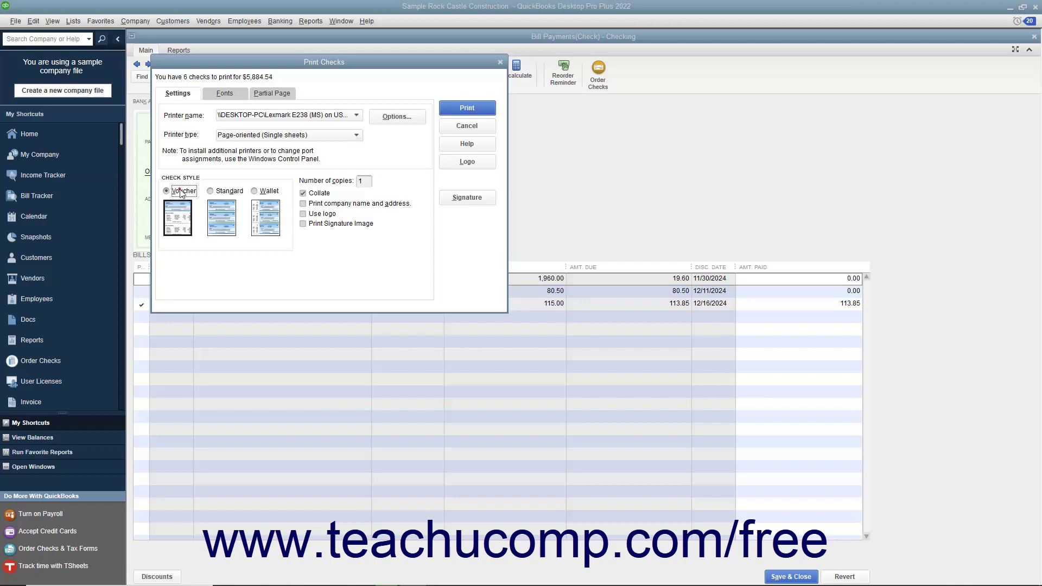
{"action": "left_click", "coordinate": [212, 191]}
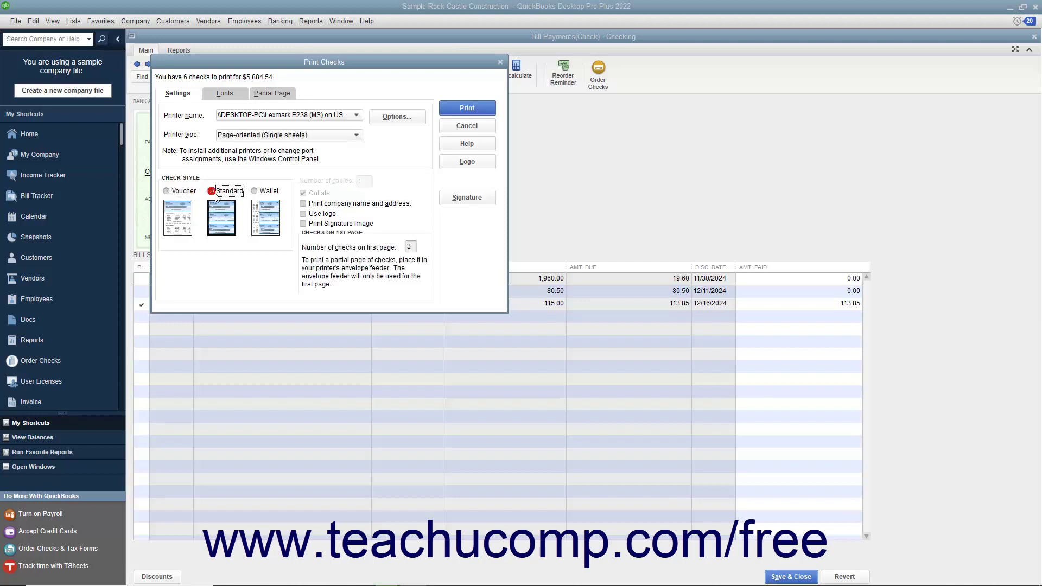
{"action": "left_click", "coordinate": [254, 191]}
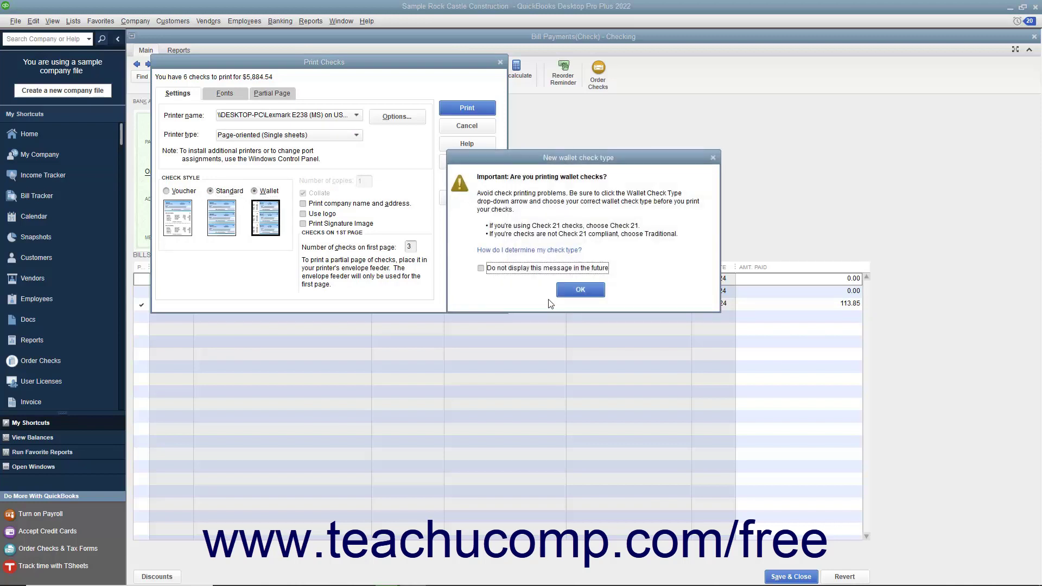
{"action": "left_click", "coordinate": [580, 290]}
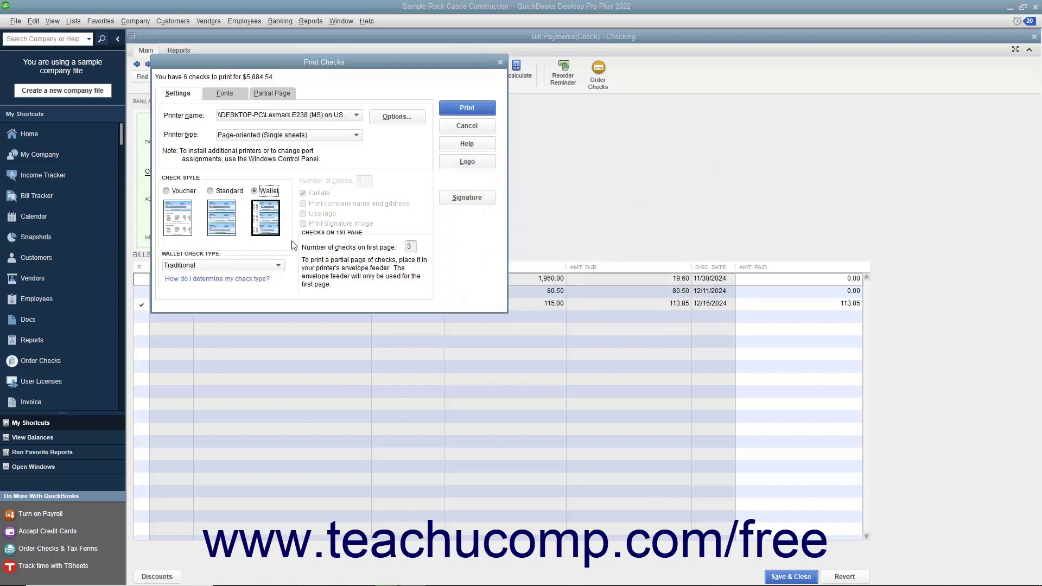
{"action": "left_click", "coordinate": [183, 193]}
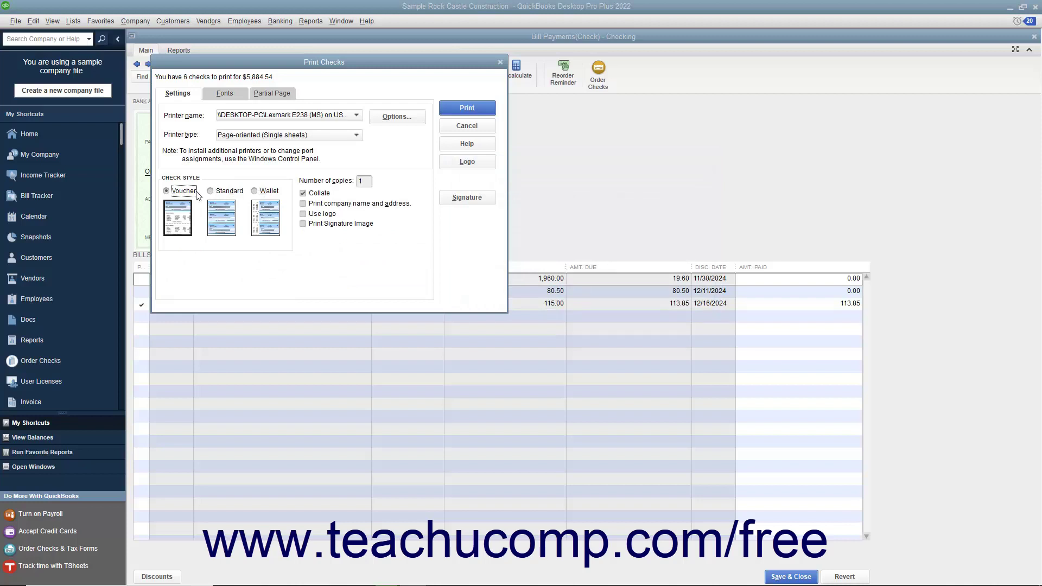
{"action": "left_click", "coordinate": [365, 181]}
- Turn on Use logo and choose RCC Logo.png from the Pictures folder
{"action": "left_click", "coordinate": [310, 216]}
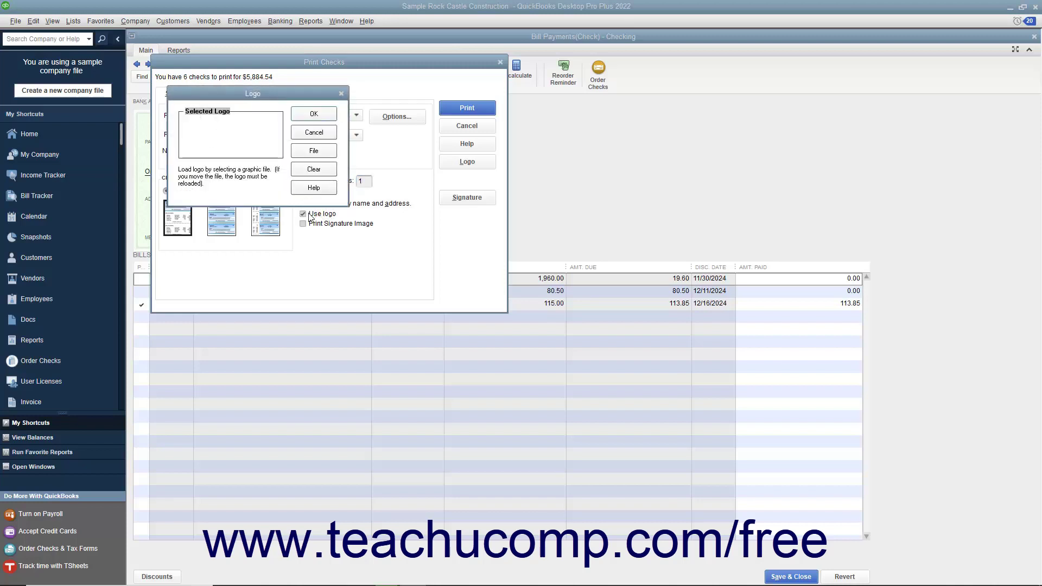
{"action": "left_click", "coordinate": [321, 156]}
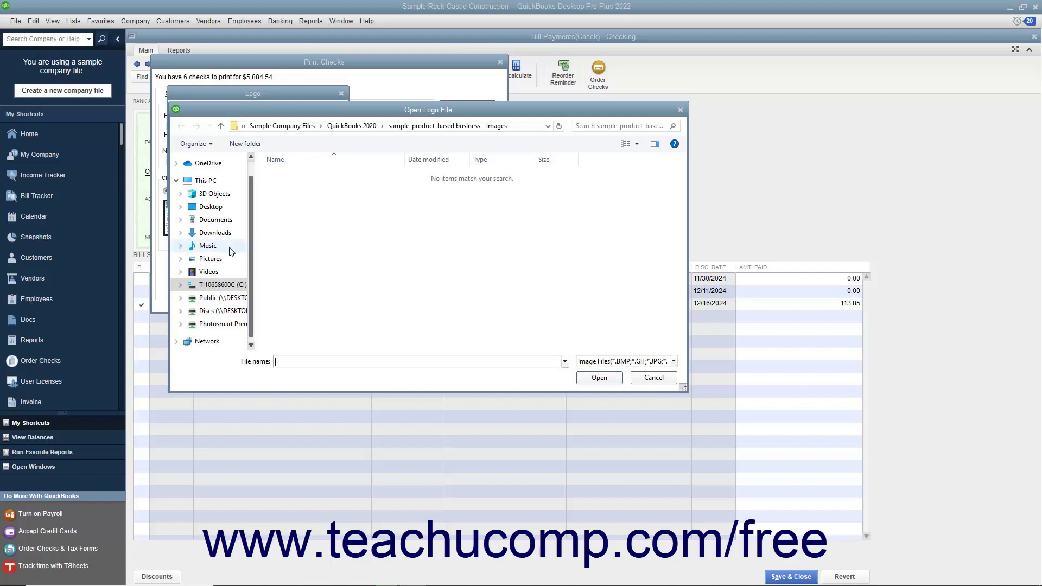
{"action": "left_click", "coordinate": [211, 259]}
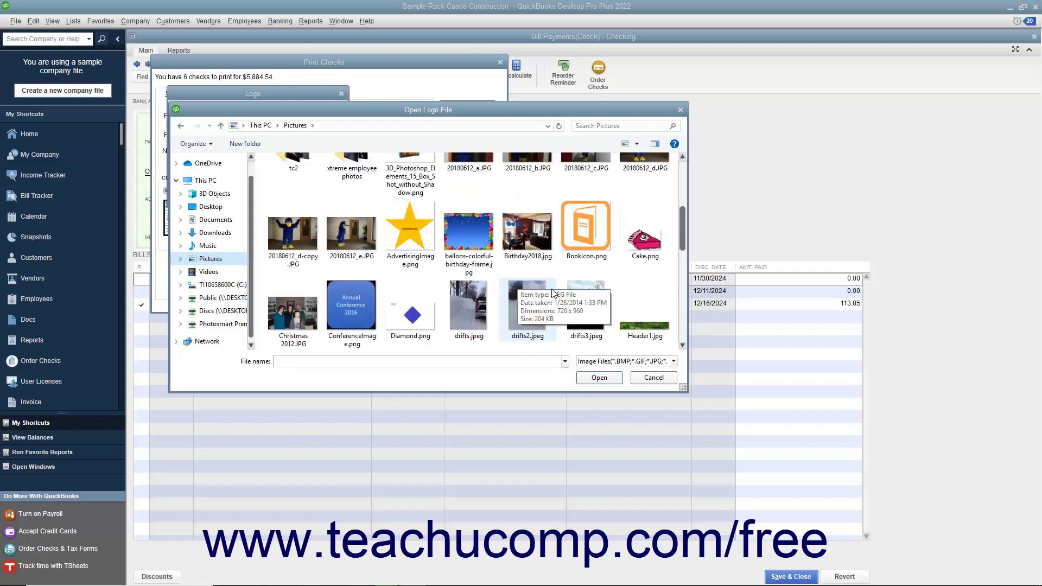
{"action": "scroll", "coordinate": [311, 265], "scroll_direction": "down", "scroll_amount": 5}
{"action": "left_click", "coordinate": [304, 262]}
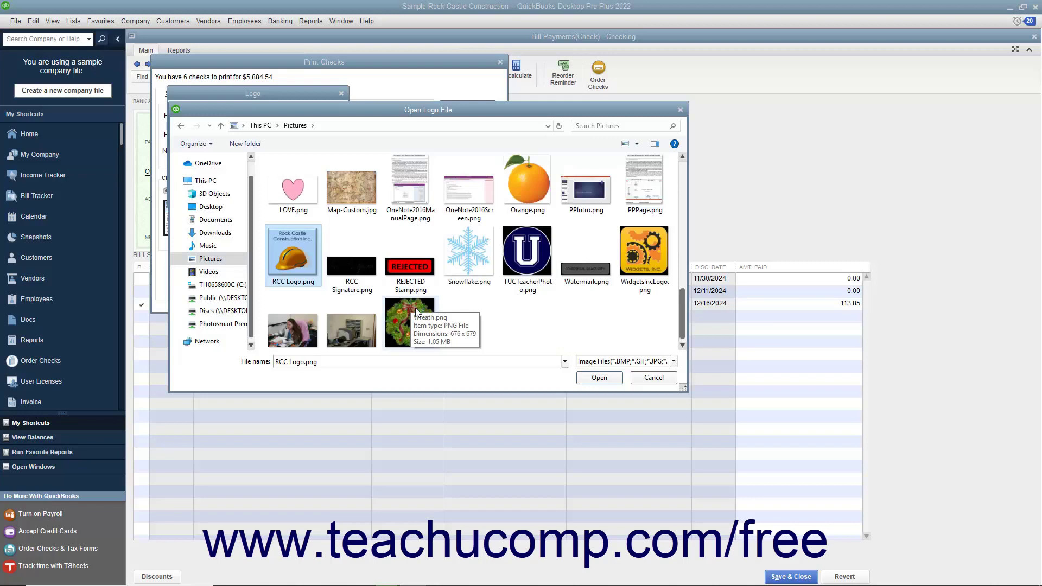
{"action": "left_click", "coordinate": [579, 377]}
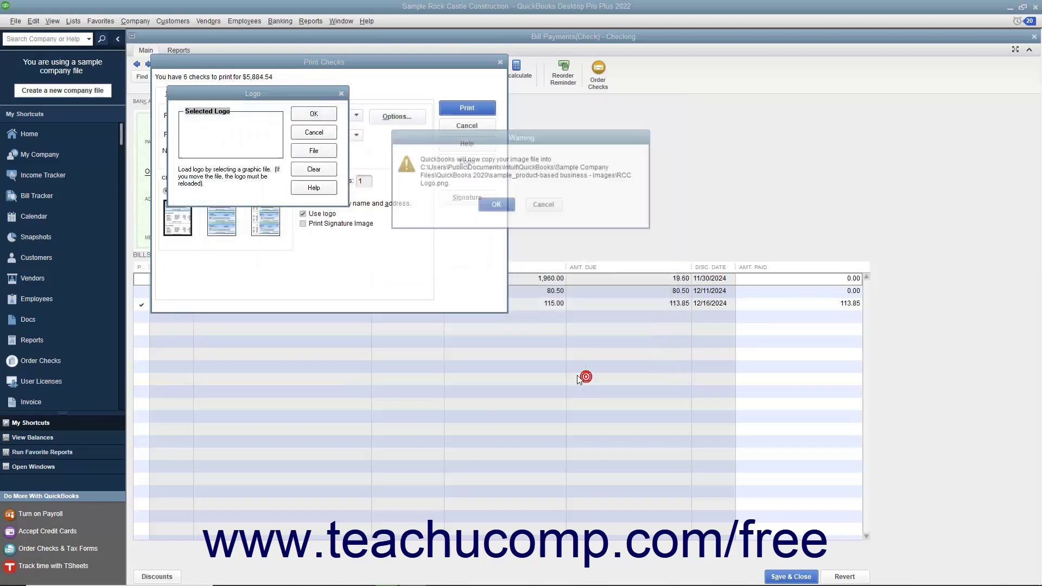
- Accept the image copy warning, reload RCC Logo.png, and confirm it in the Logo dialog
{"action": "left_click", "coordinate": [501, 205]}
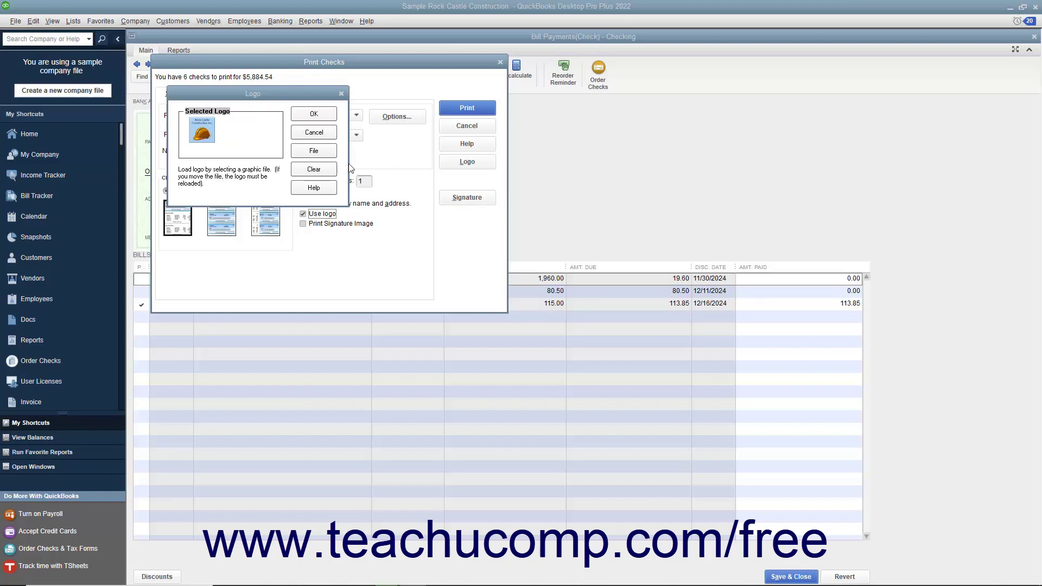
{"action": "left_click", "coordinate": [318, 154]}
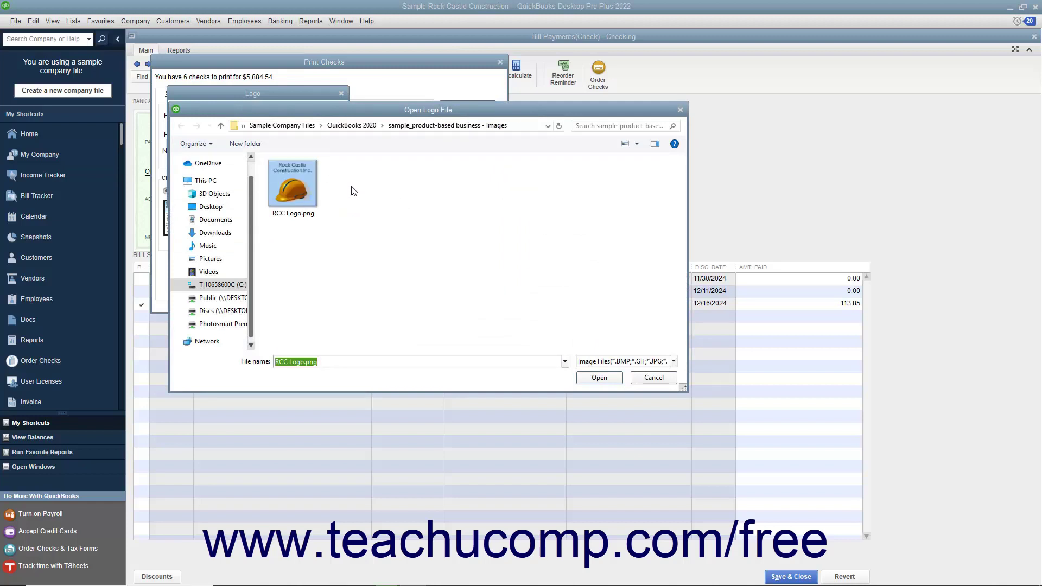
{"action": "left_click", "coordinate": [298, 174]}
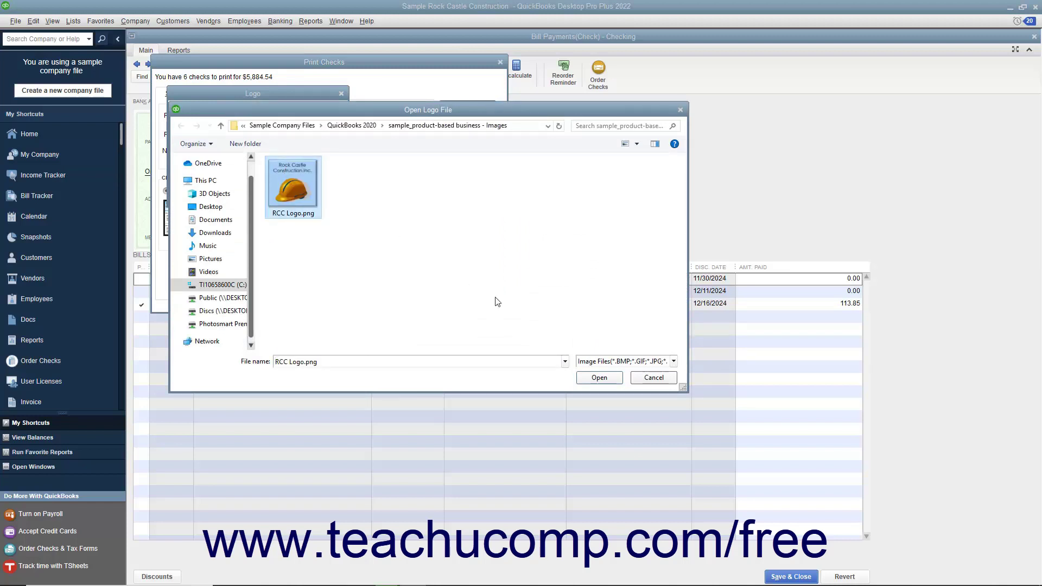
{"action": "left_click", "coordinate": [591, 379]}
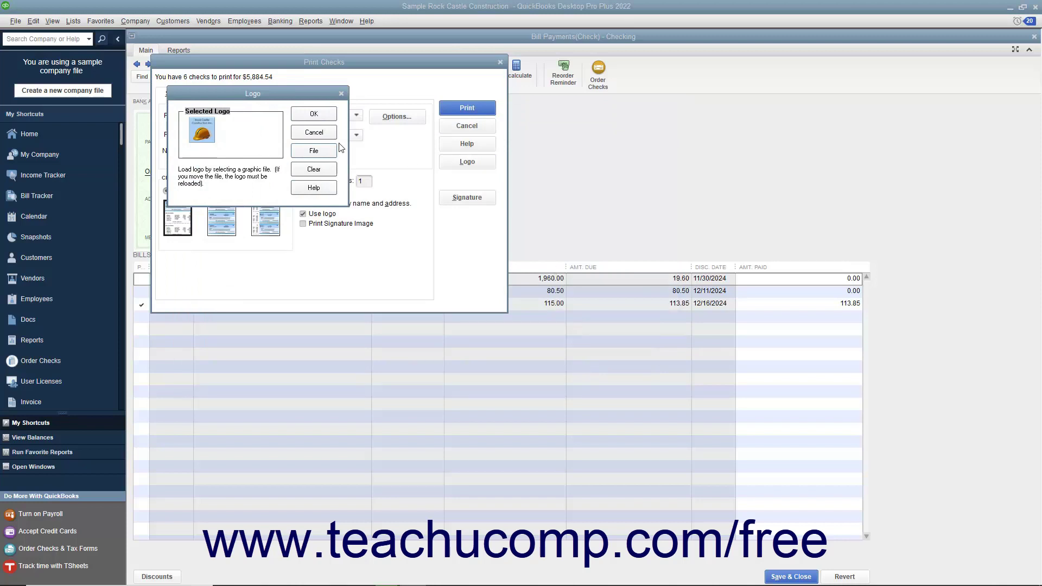
{"action": "left_click", "coordinate": [315, 114]}
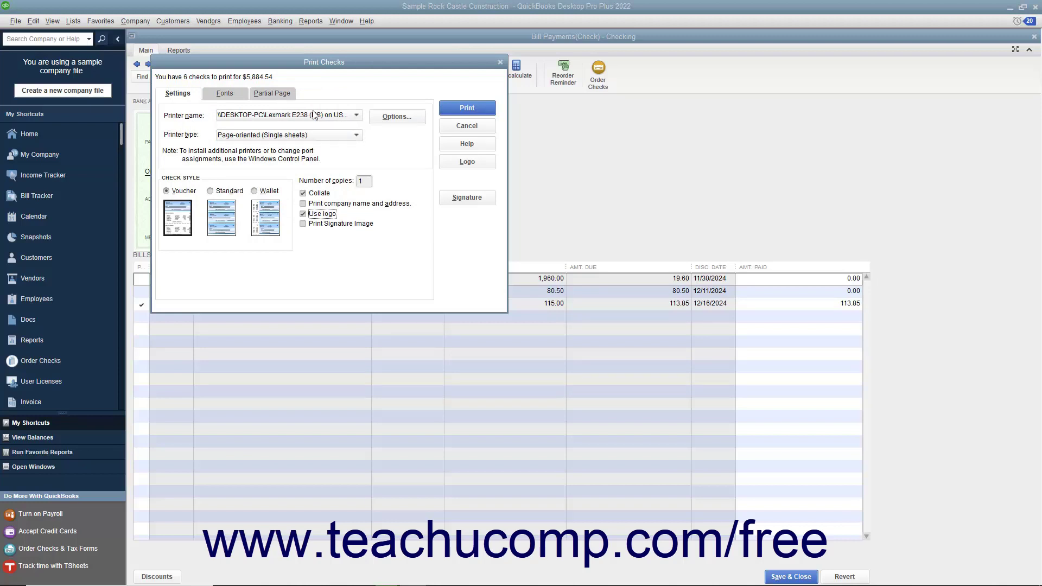
- Enable Print Signature Image and load RCC Signature.png from Pictures, accepting the copy warning
{"action": "left_click", "coordinate": [304, 224]}
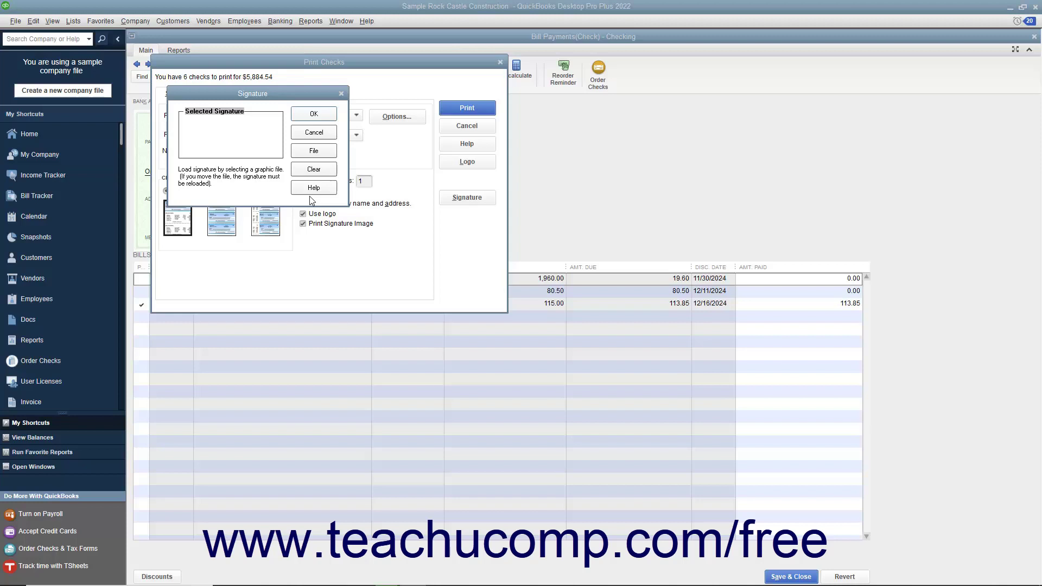
{"action": "left_click", "coordinate": [324, 152]}
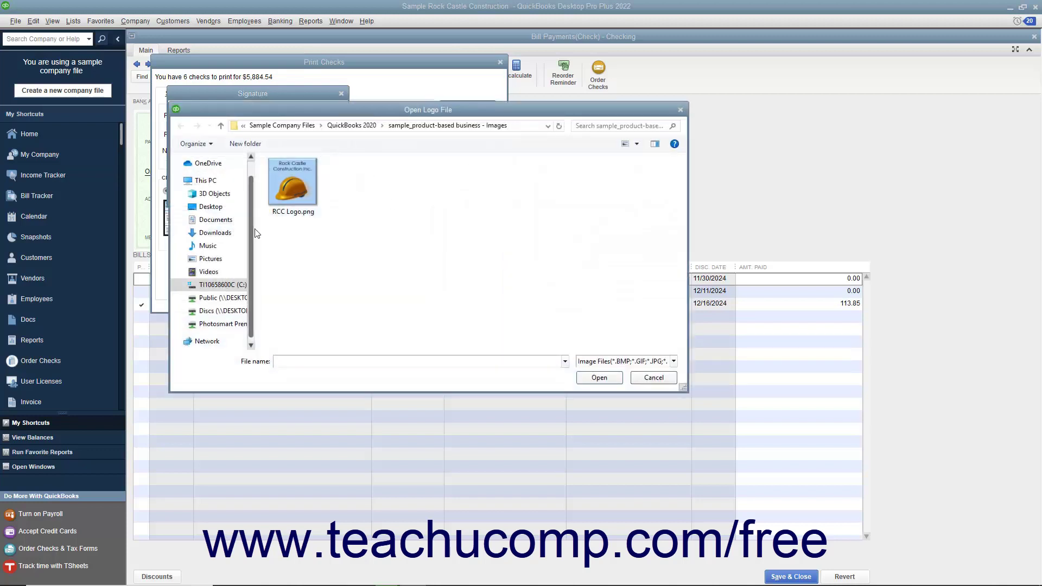
{"action": "left_click", "coordinate": [210, 259]}
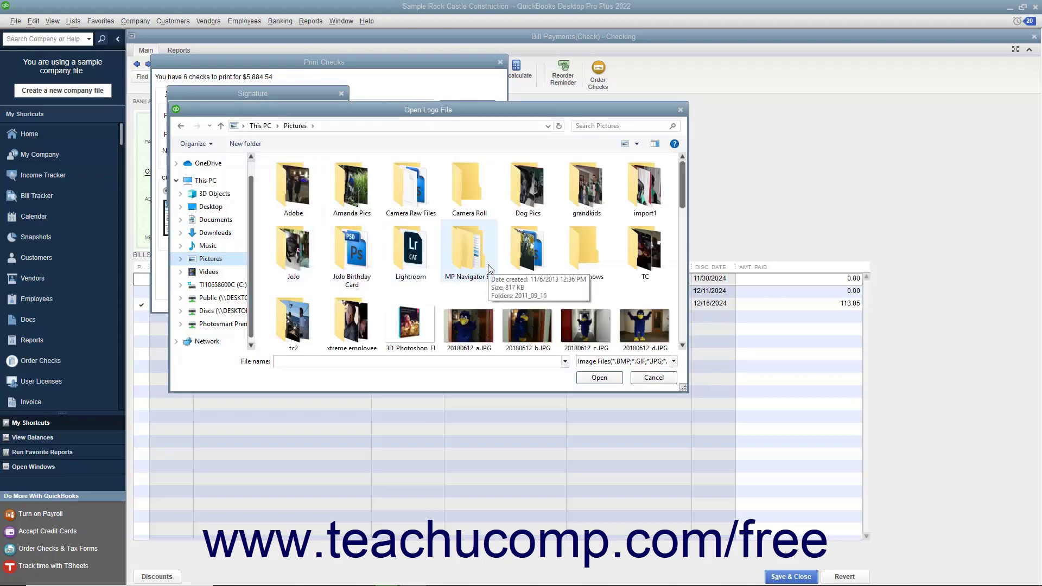
{"action": "scroll", "coordinate": [488, 265], "scroll_direction": "down", "scroll_amount": 5}
{"action": "scroll", "coordinate": [488, 269], "scroll_direction": "down", "scroll_amount": 3}
{"action": "left_click", "coordinate": [352, 255]}
{"action": "left_click", "coordinate": [599, 378]}
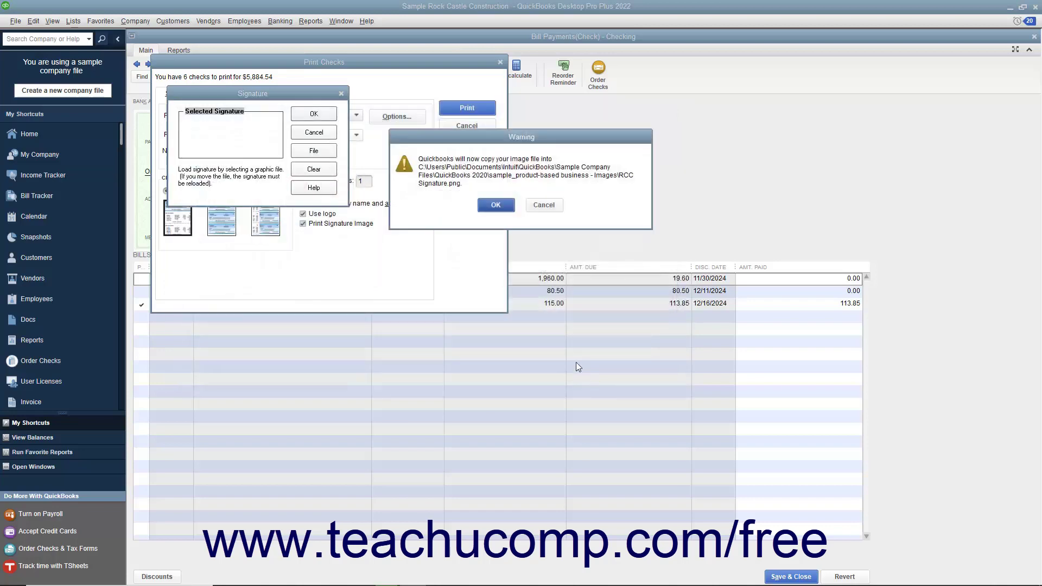
{"action": "left_click", "coordinate": [501, 208]}
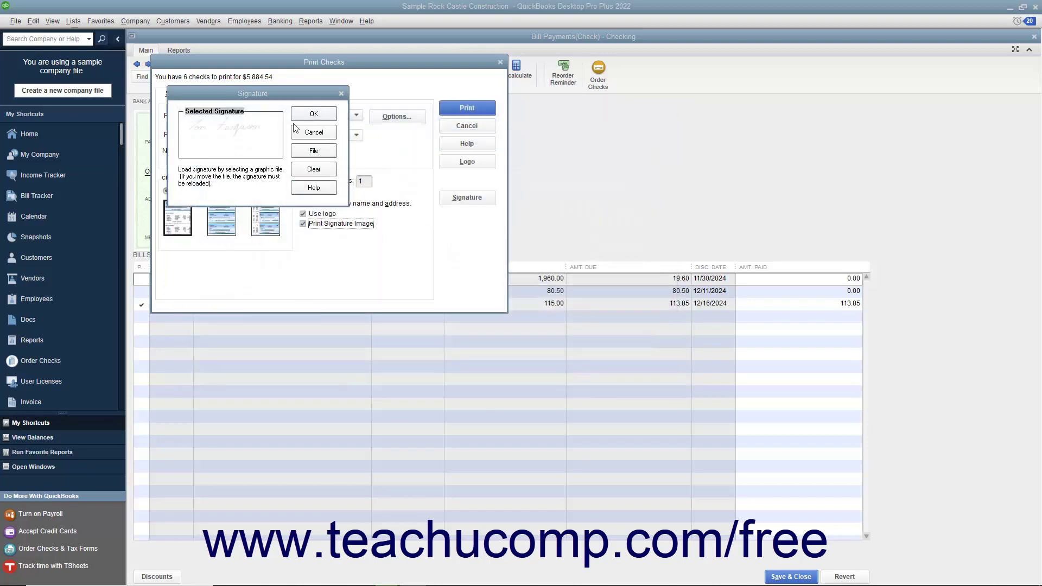
{"action": "left_click", "coordinate": [314, 114]}
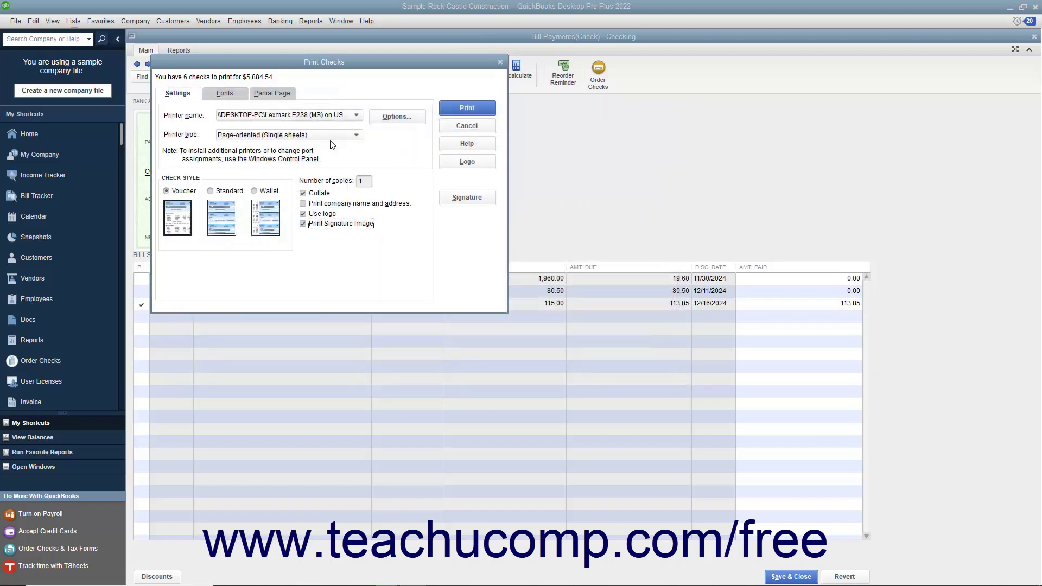
- Review the address and main check fonts on the Fonts tab, leaving Arial Narrow 10
{"action": "left_click", "coordinate": [237, 98]}
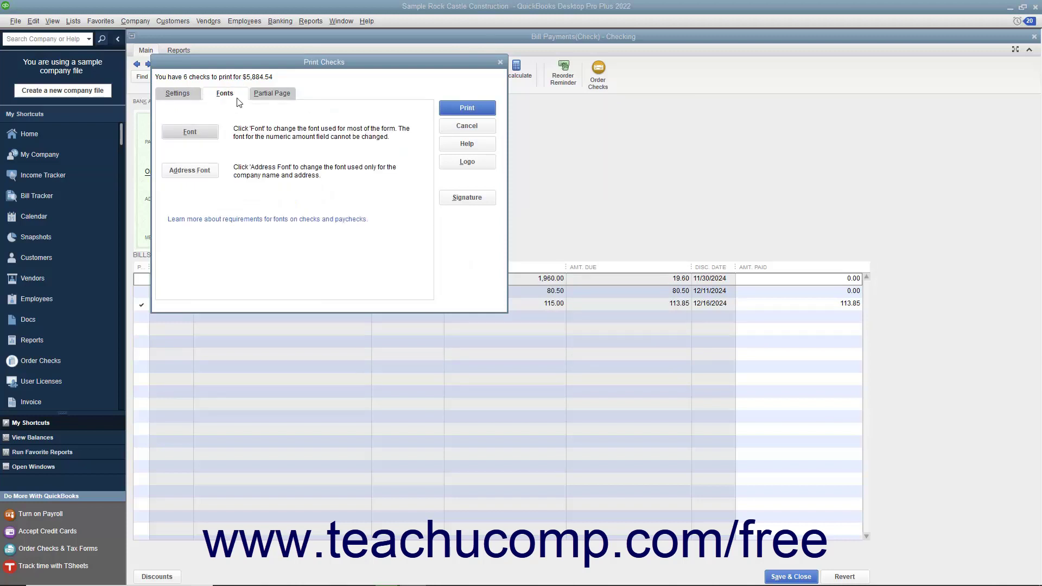
{"action": "left_click", "coordinate": [207, 171]}
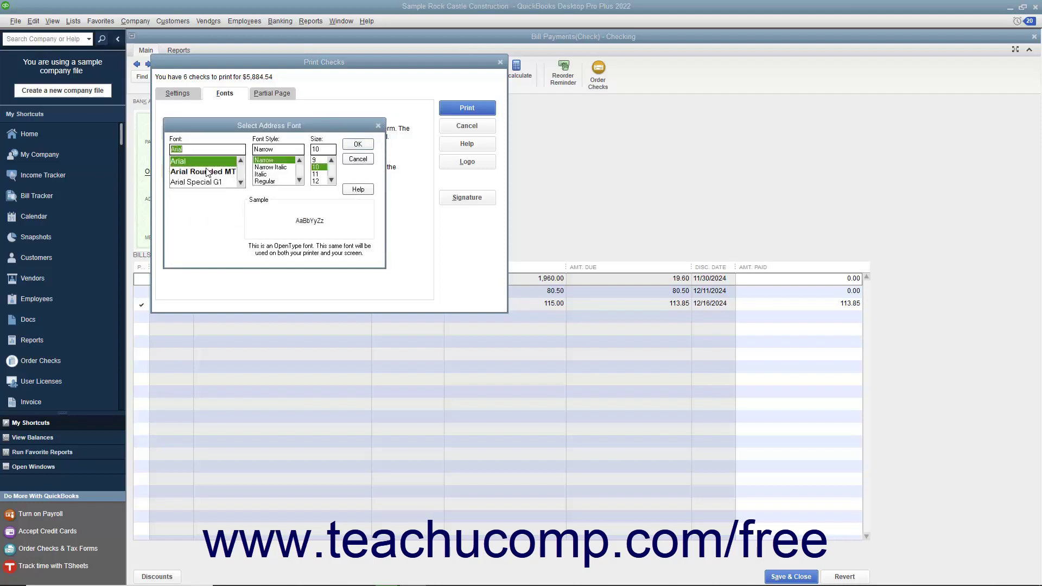
{"action": "left_click", "coordinate": [355, 160]}
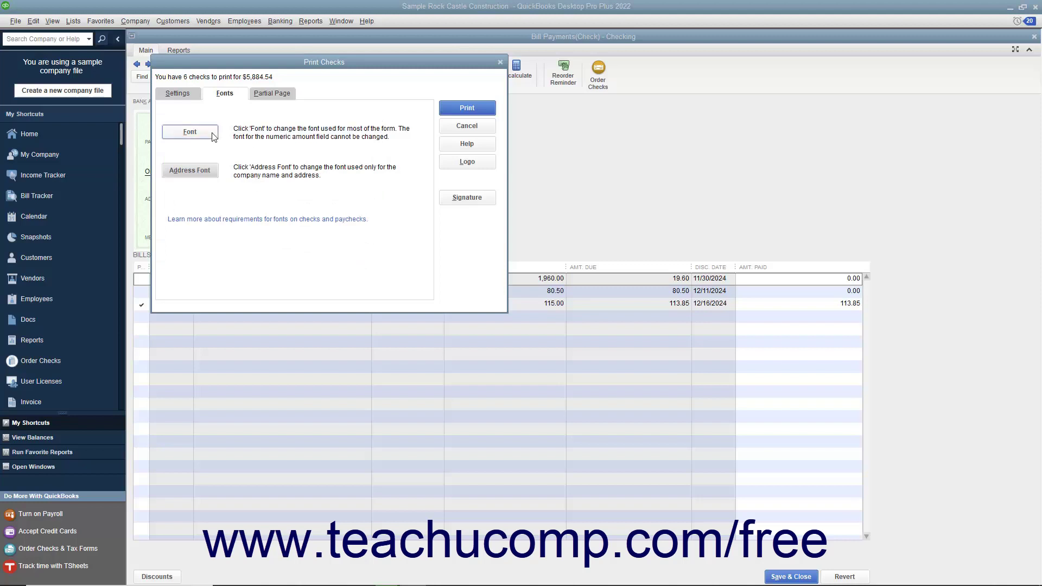
{"action": "left_click", "coordinate": [213, 137]}
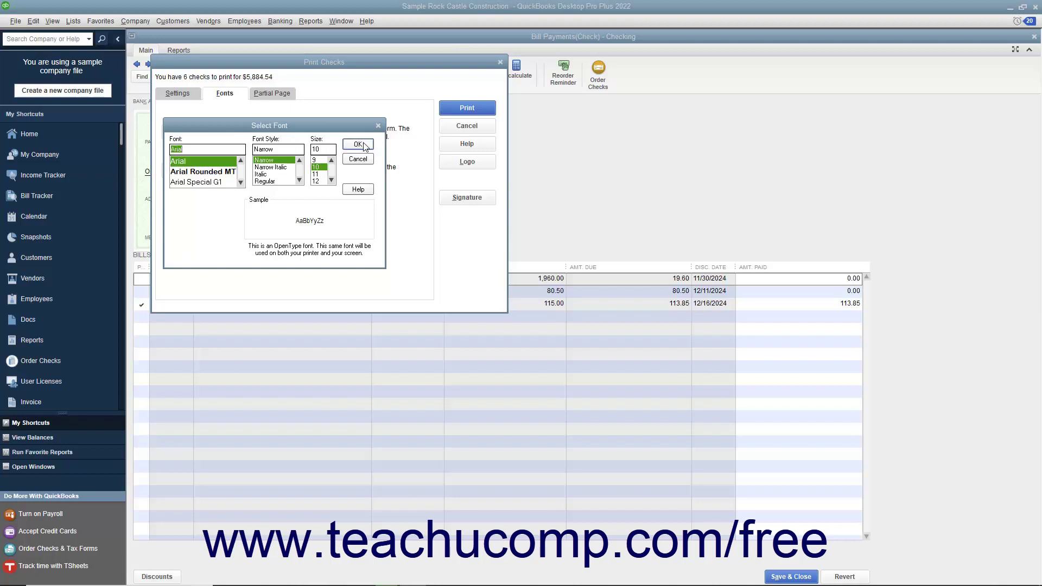
{"action": "left_click", "coordinate": [365, 160]}
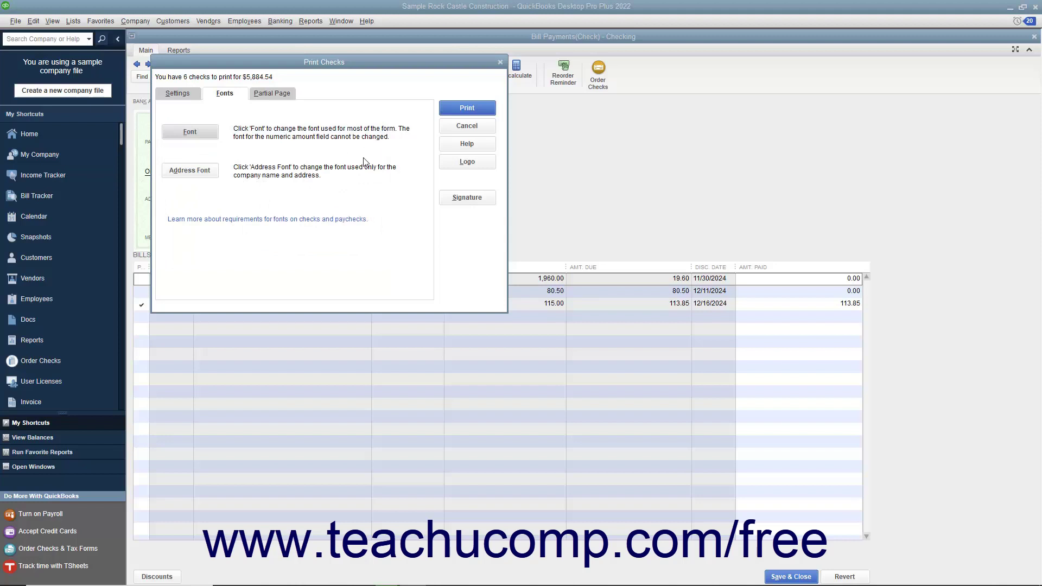
- View the Partial Page styles, leaving Portrait, then go back to the Settings tab
{"action": "left_click", "coordinate": [276, 93]}
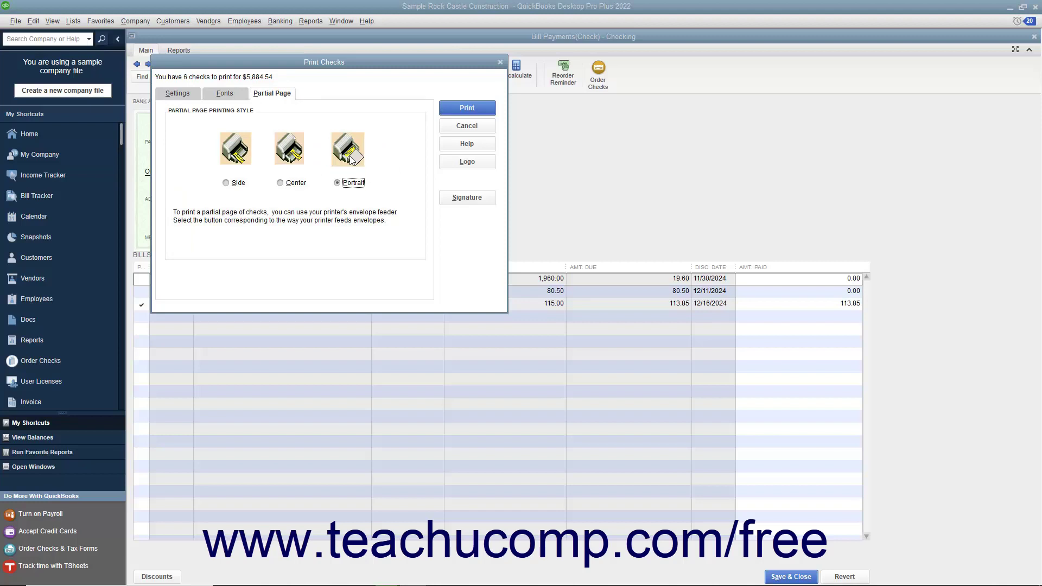
{"action": "left_click", "coordinate": [186, 94]}
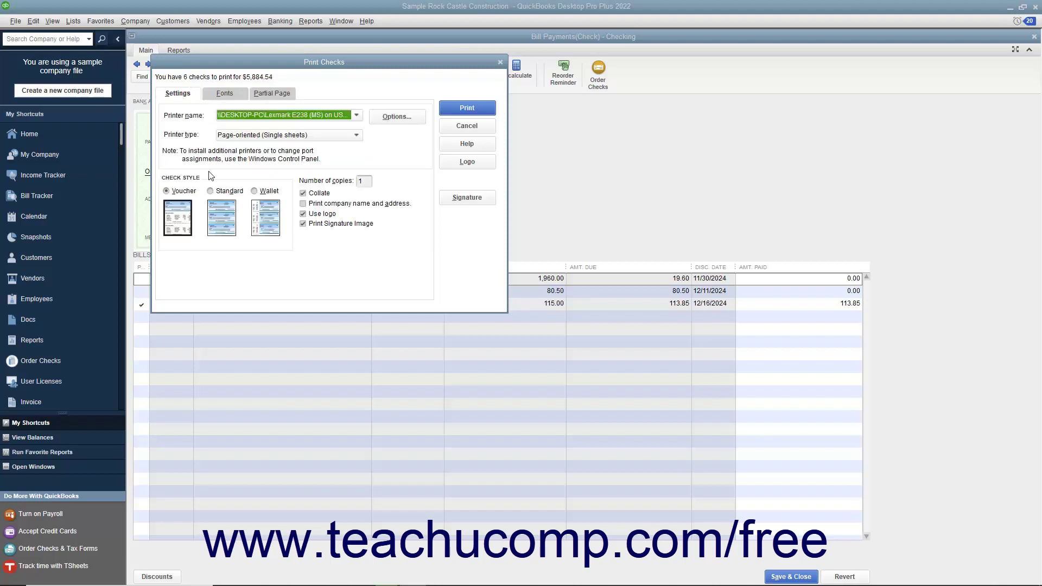